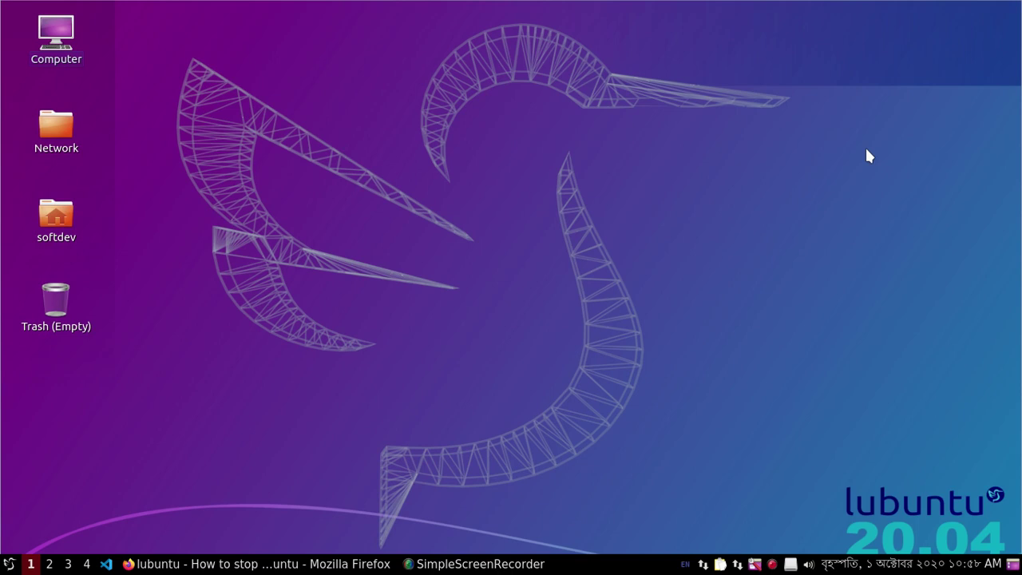
Step: Open a terminal and try to run xfce4-power-manager-settings
key("ctrl+alt+t")
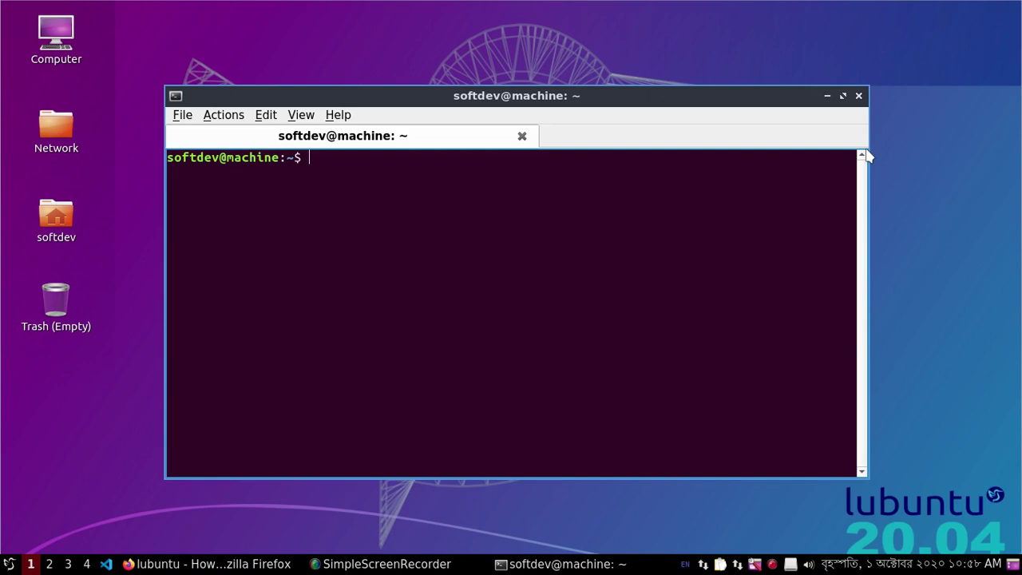
type("xfce4-power-manager")
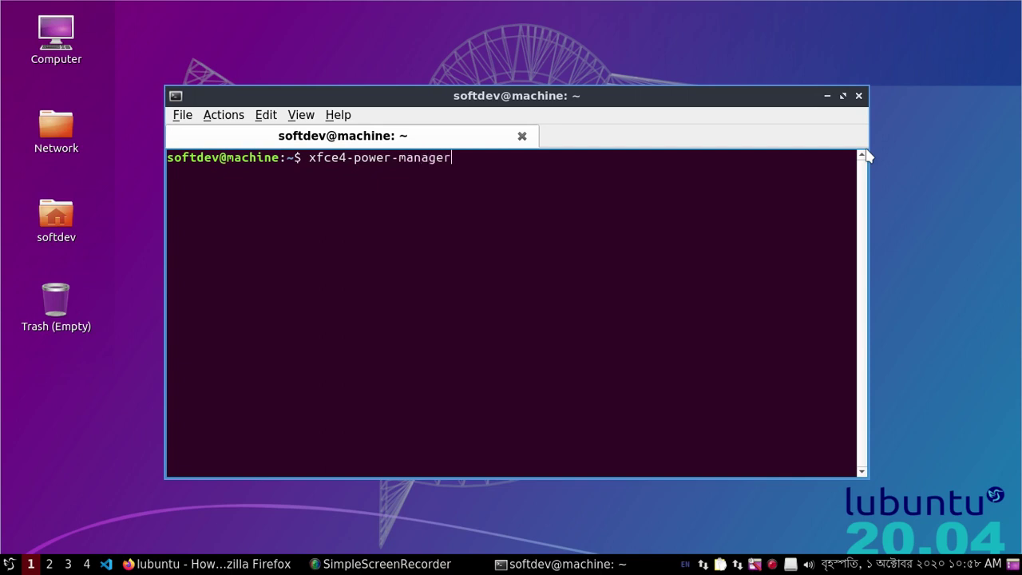
type("-settings")
key("Return")
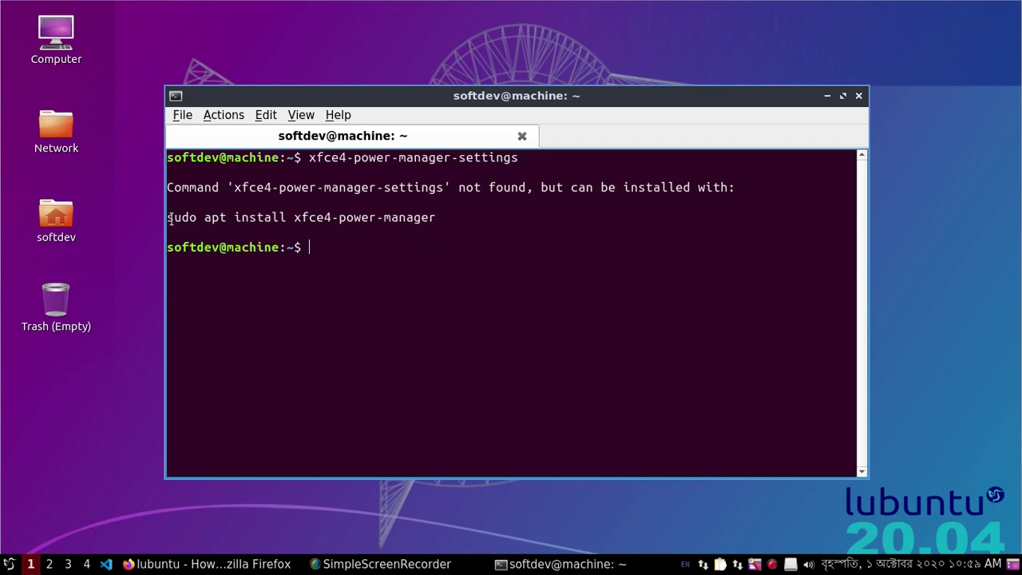
Step: Install the suggested package with sudo apt install xfce4-power-manager and accept the installation
left_click_drag(169, 218, 435, 219)
right_click(437, 223)
left_click(443, 230)
right_click(448, 250)
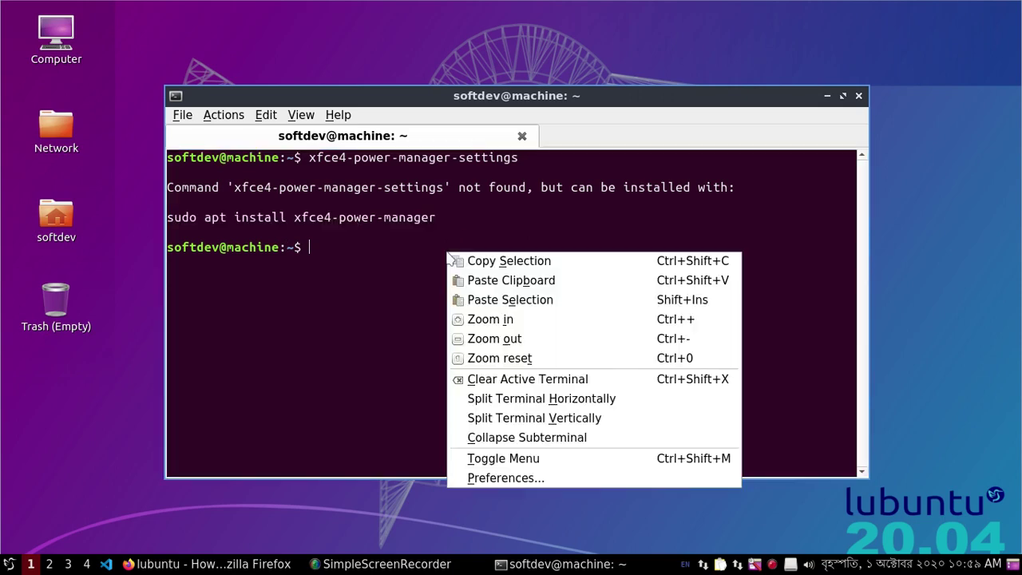
left_click(527, 280)
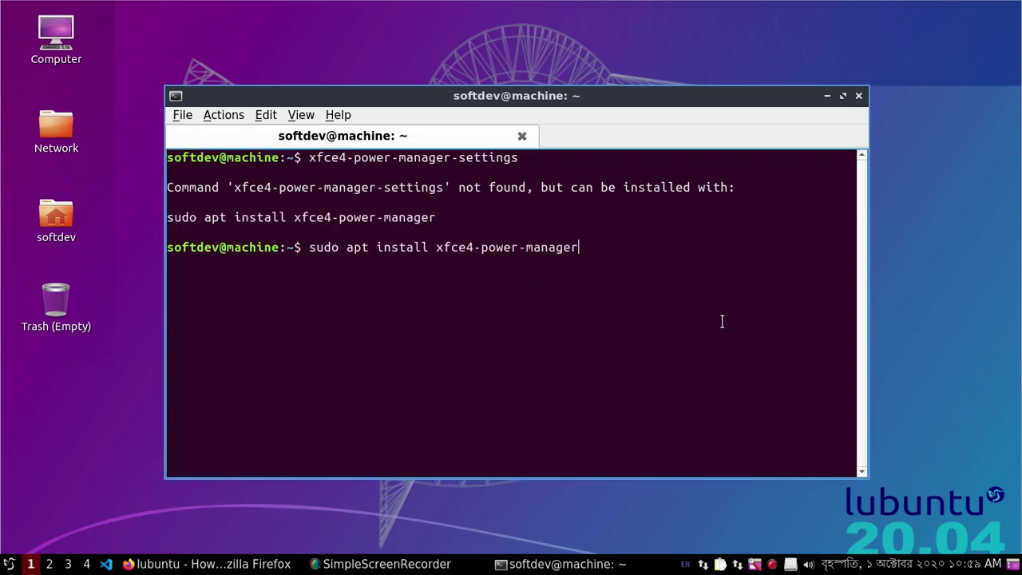
key("Return")
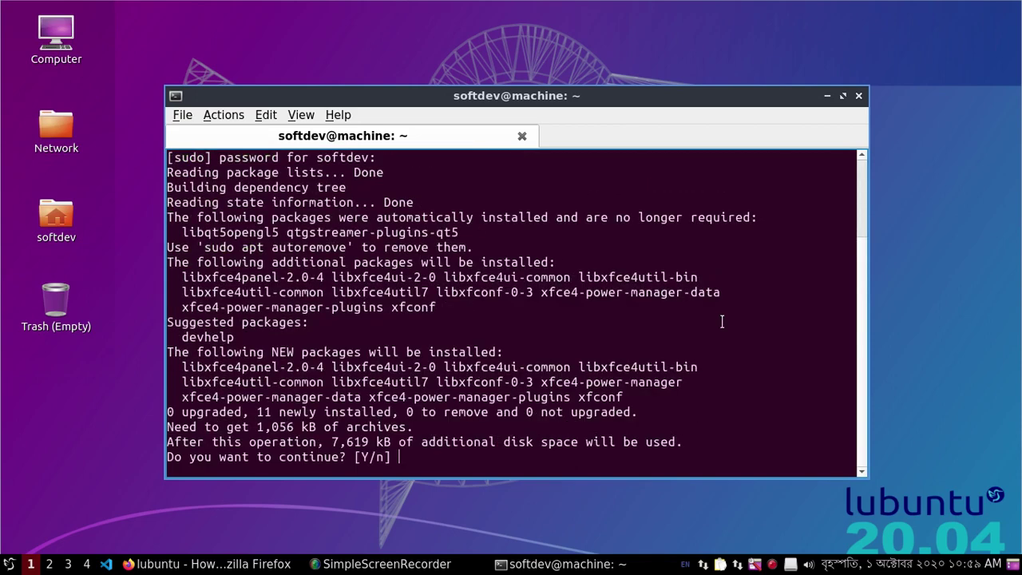
type("Y")
key("Return")
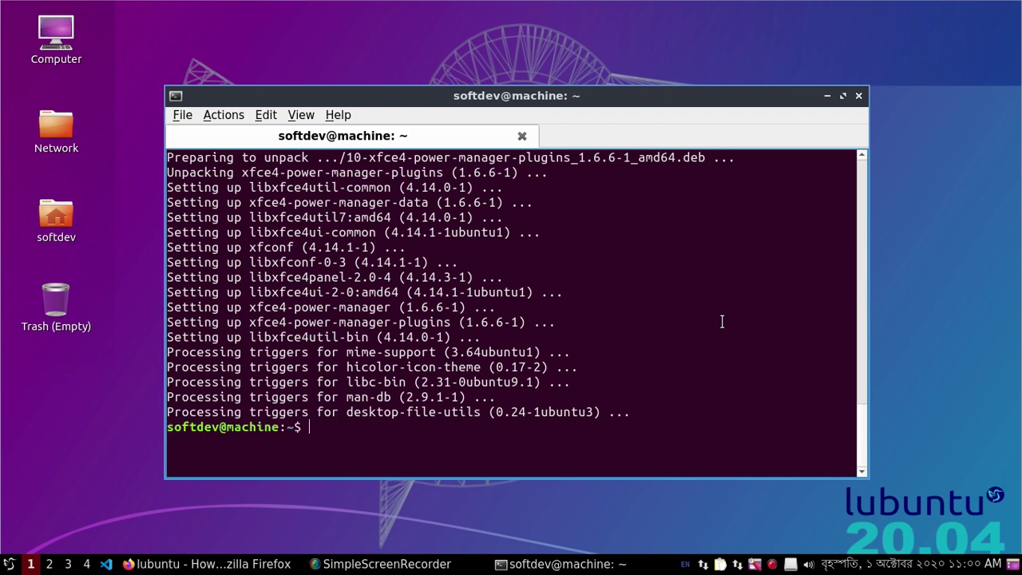
Step: Run xfce4-power-manager-settings in the terminal and agree to launch the Xfce4 Power Manager
key("ctrl+shift+v")
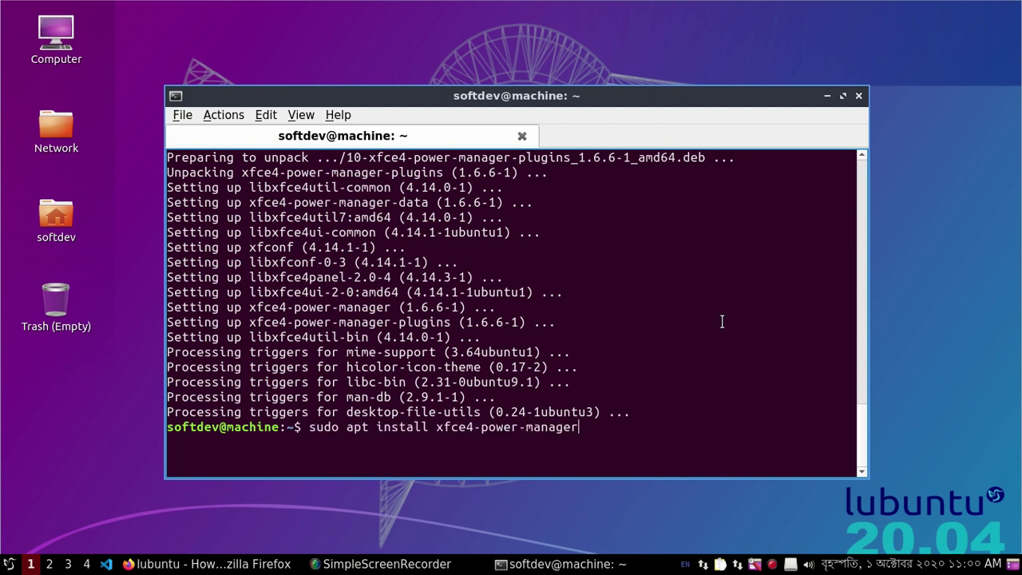
key("ctrl+u")
key("ctrl+shift+v")
key("Return")
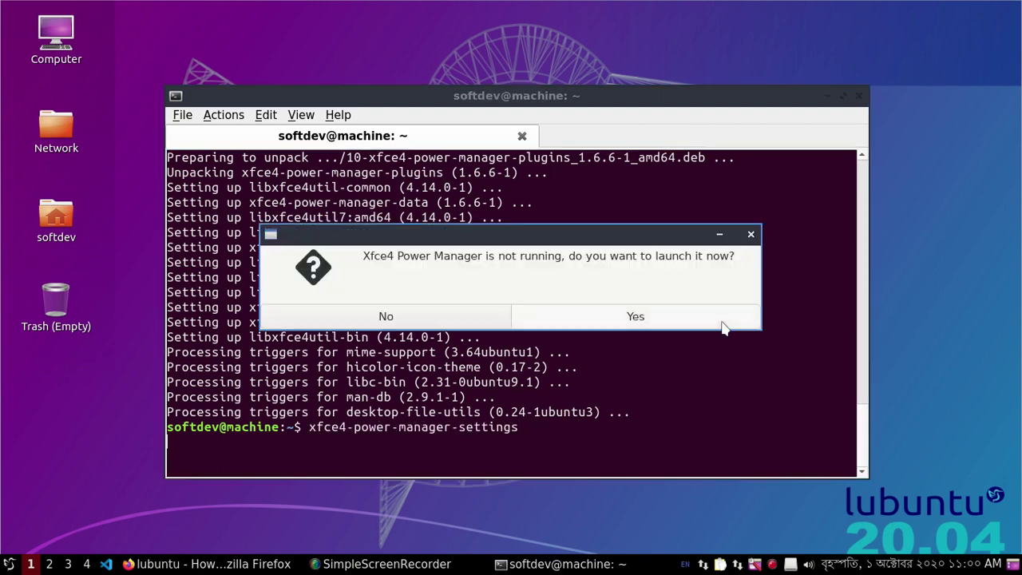
left_click(650, 320)
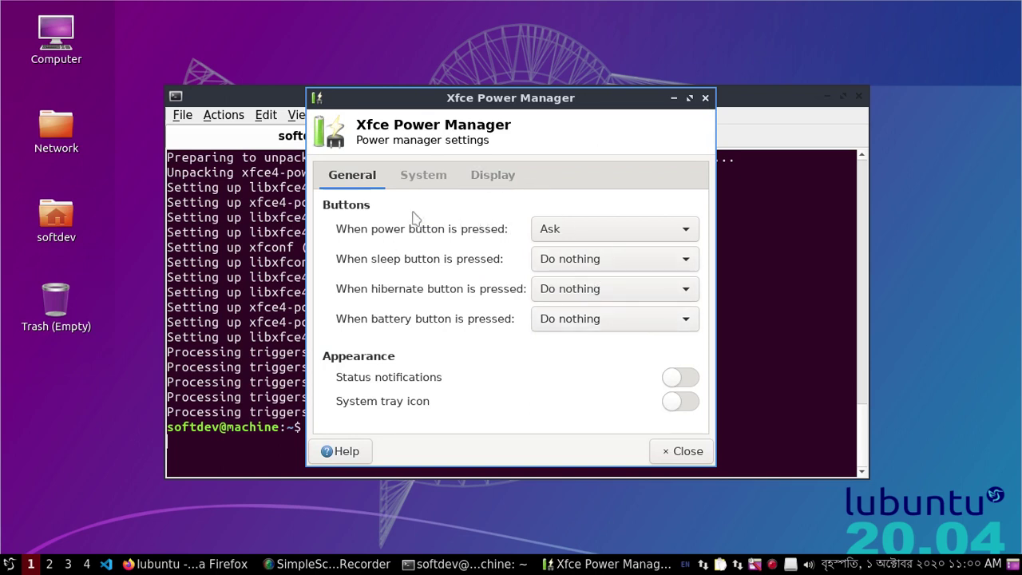
Step: Raise the display blank timeout to 40 minutes, lower it to 29 minutes, and switch display power management off and back on
left_click(490, 178)
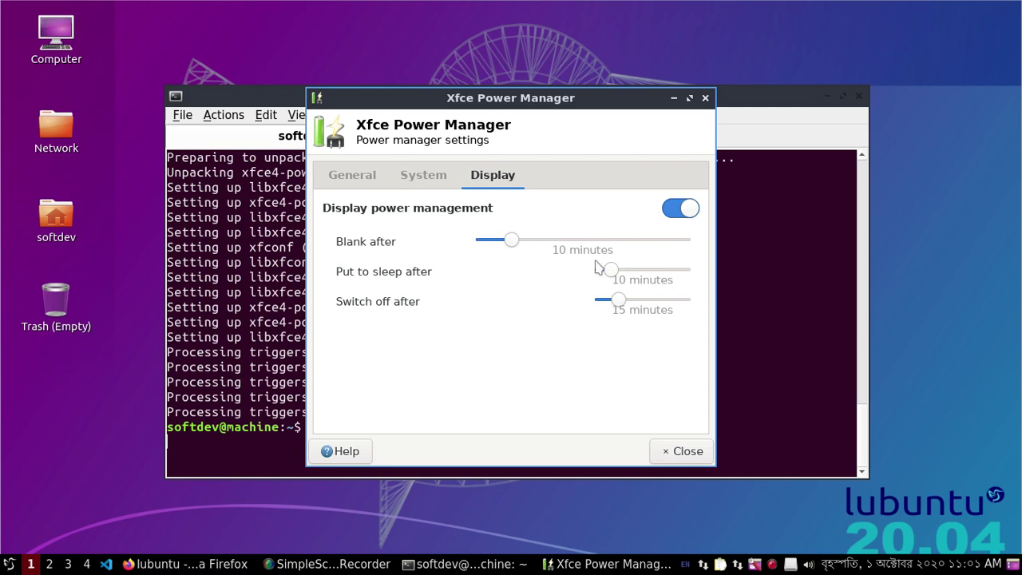
left_click_drag(510, 240, 618, 241)
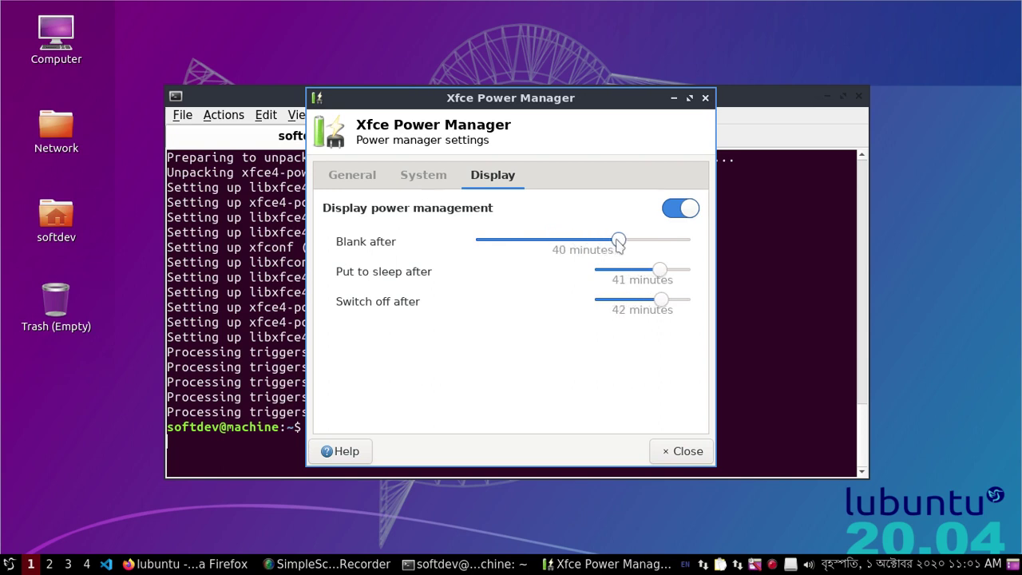
left_click_drag(619, 241, 578, 241)
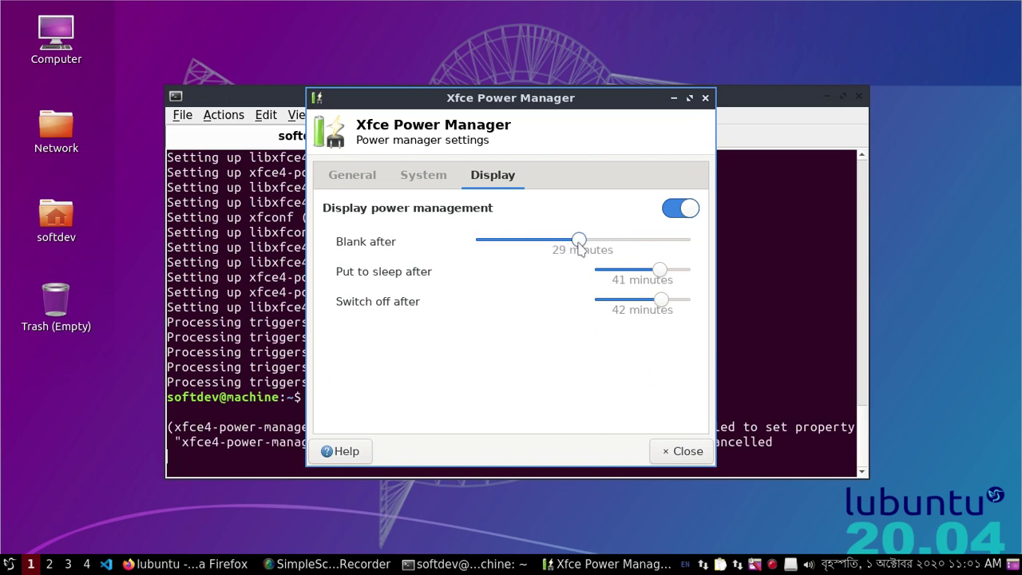
left_click(679, 209)
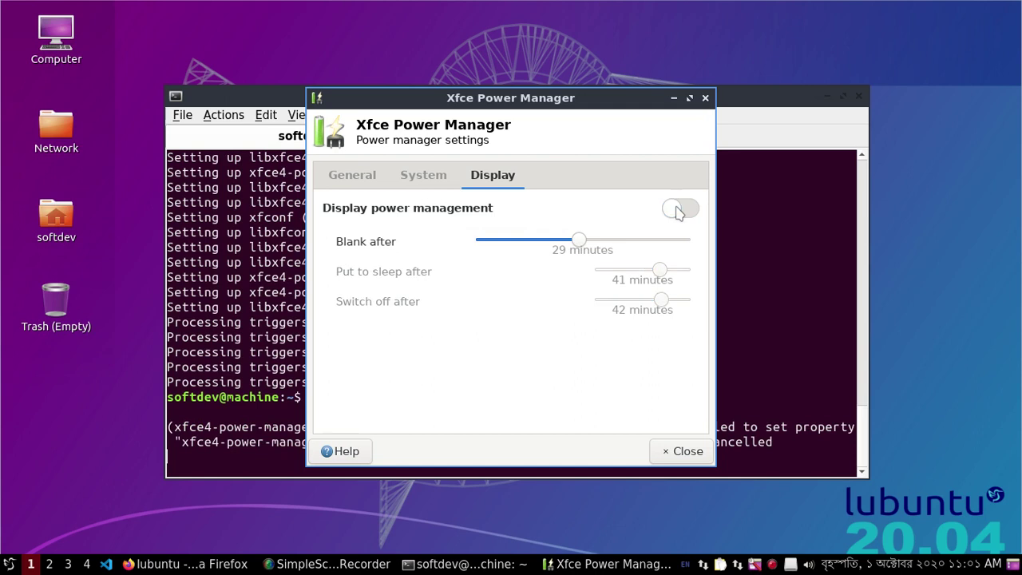
left_click(680, 208)
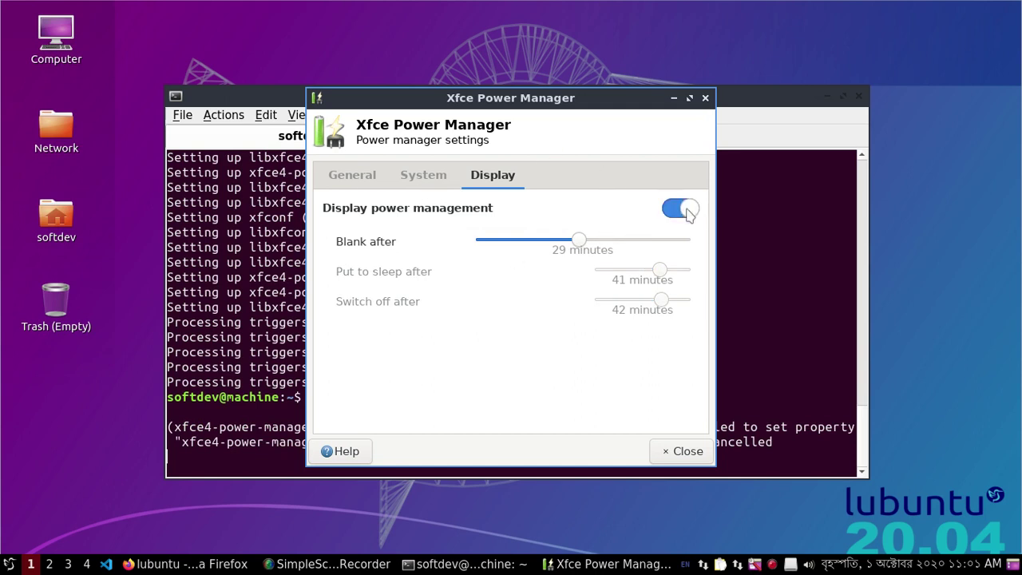
Step: Check which sleep modes are offered in the system power saving settings without changing the selection
left_click(425, 178)
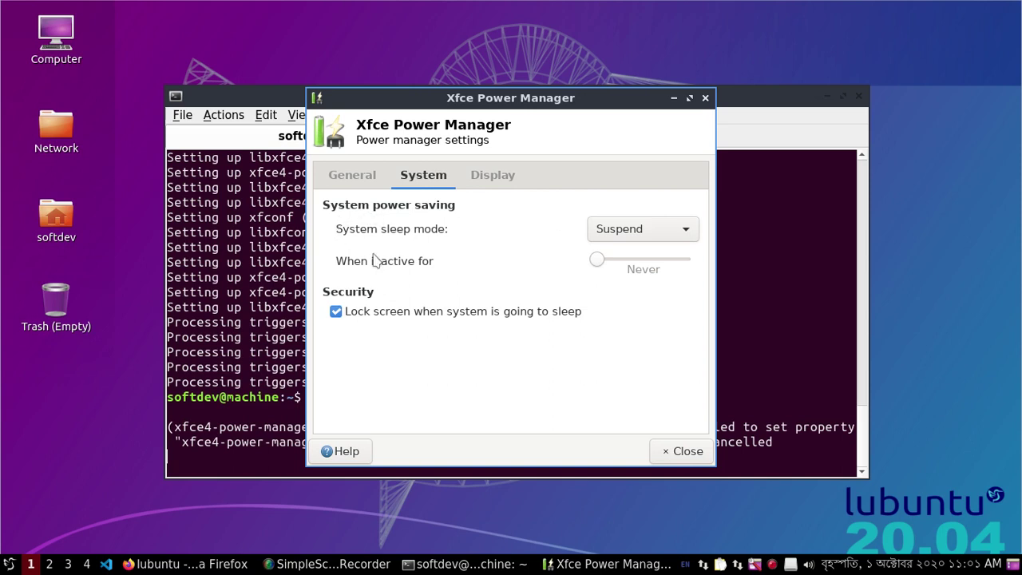
left_click(652, 239)
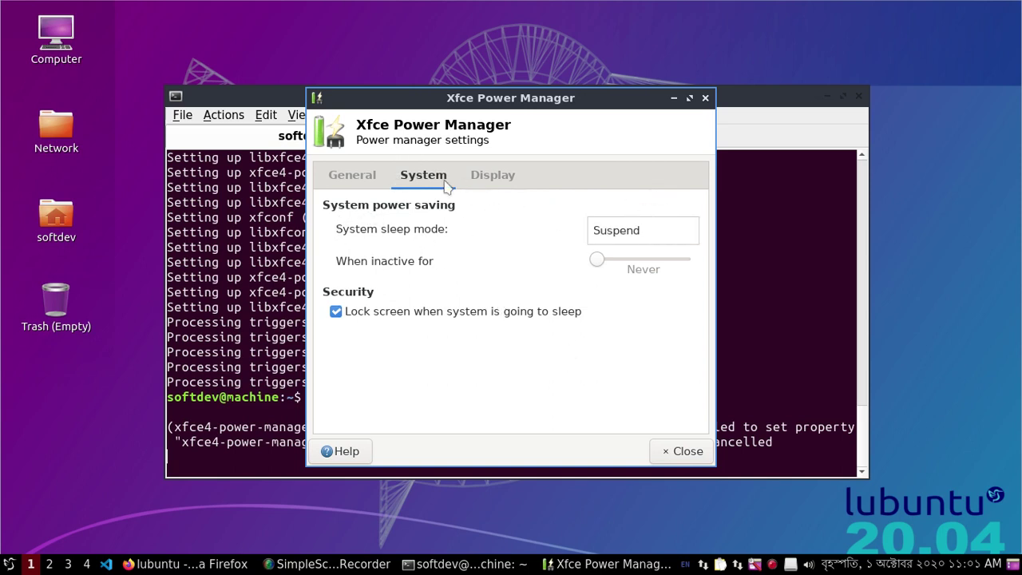
left_click(341, 176)
Step: Set the general power settings to Ask when the sleep button or the hibernate button is pressed
left_click(358, 177)
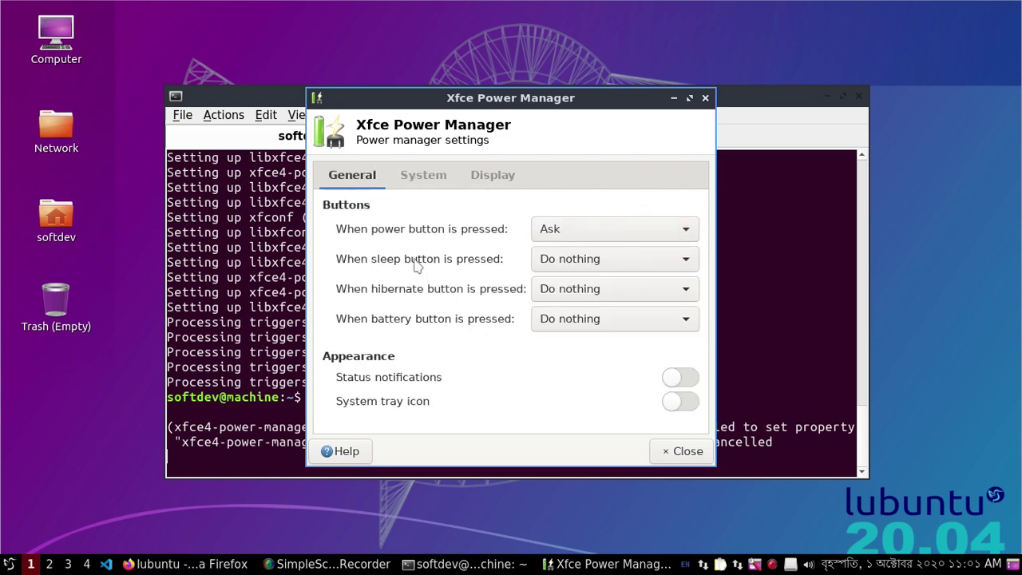
left_click(675, 262)
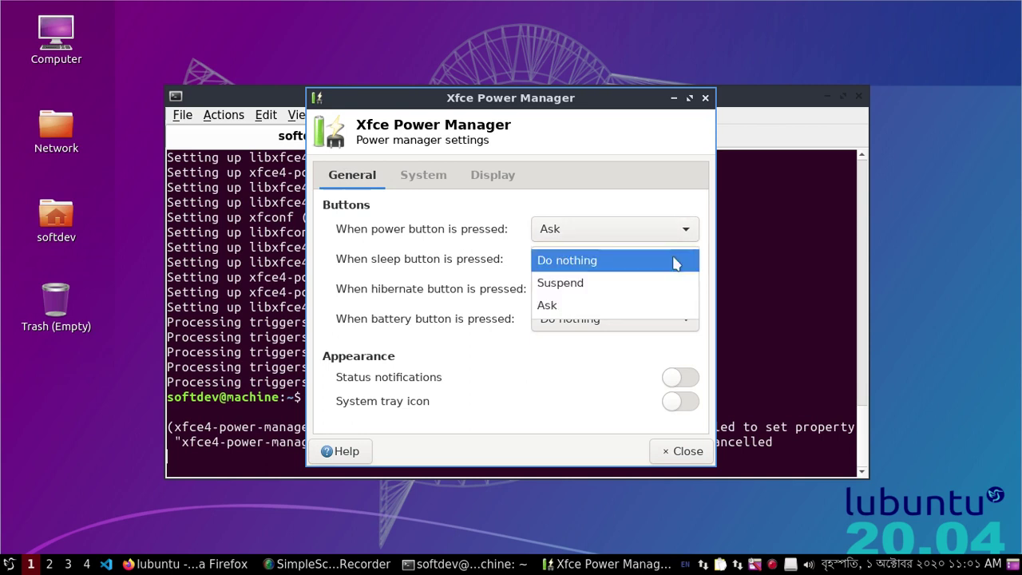
left_click(578, 305)
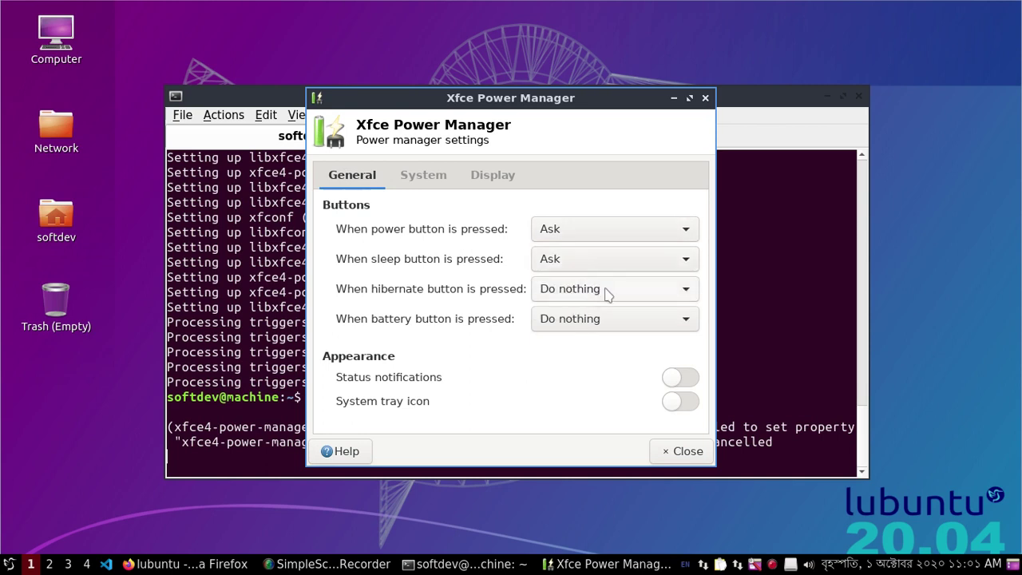
left_click(606, 292)
left_click(574, 338)
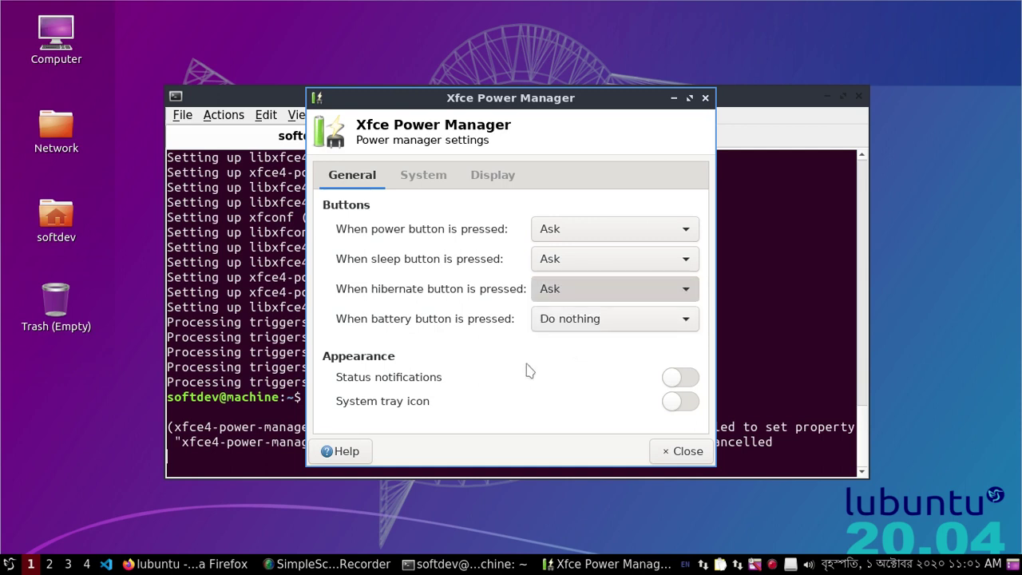